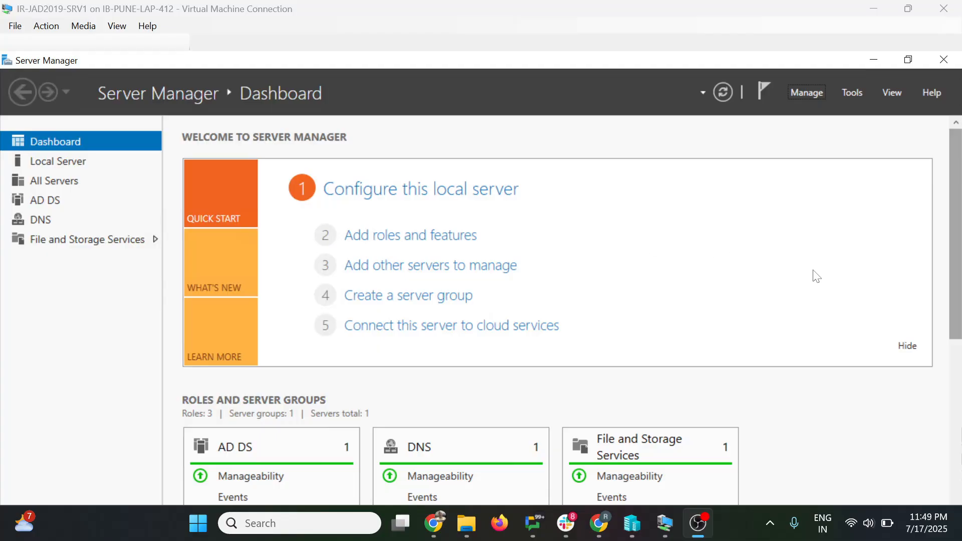
Start the Remove Roles and Features Wizard and advance to the server roles list for ir-jad2019-srv1.xyz.com
scroll(958, 236, down, 1)
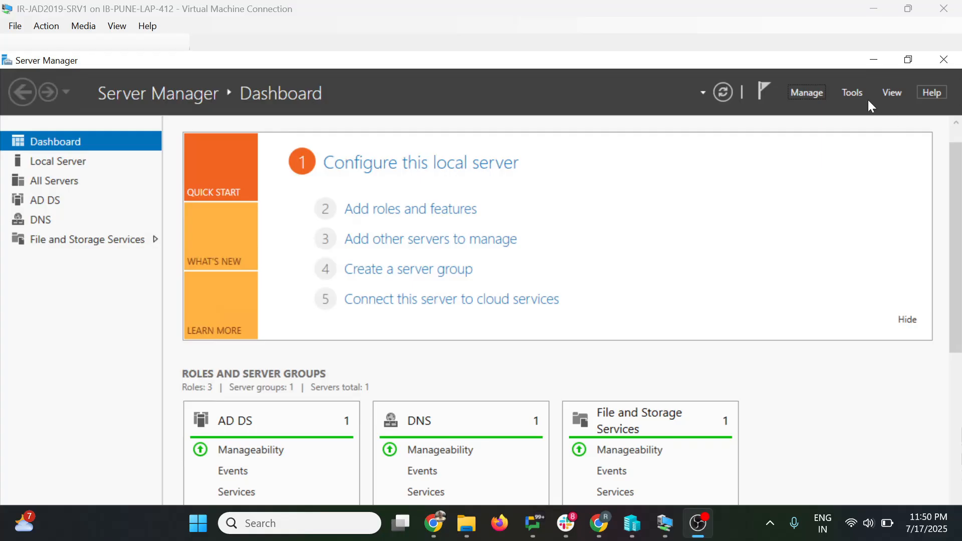
click(852, 92)
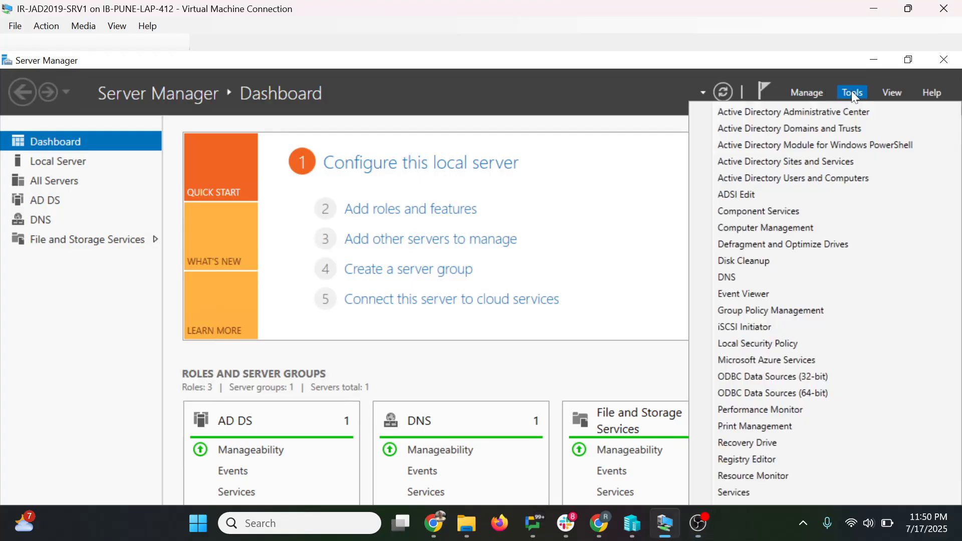
click(808, 97)
click(808, 97)
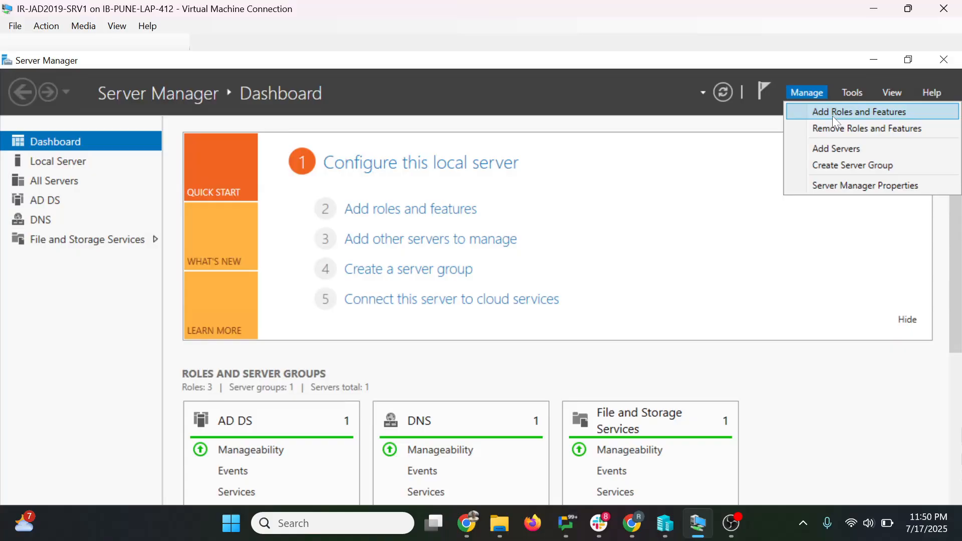
click(841, 131)
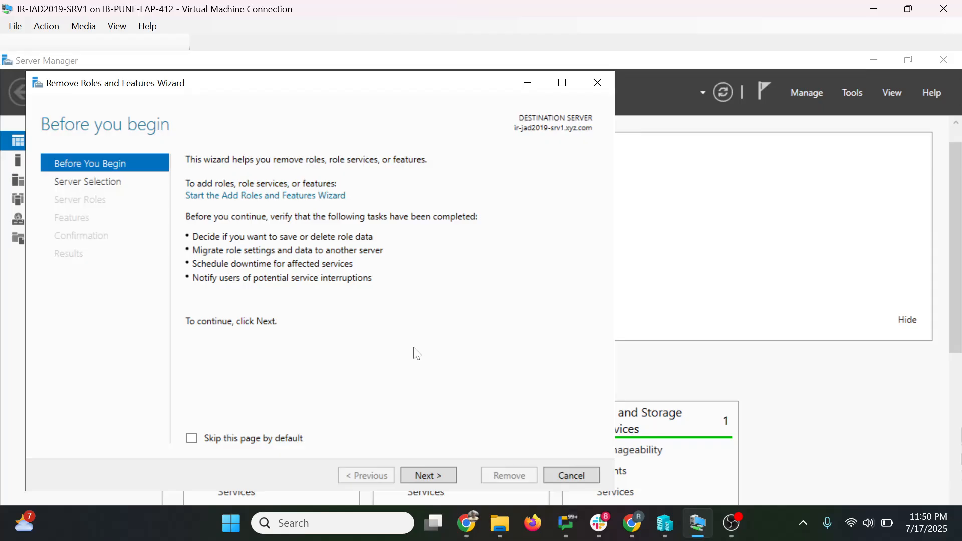
click(431, 478)
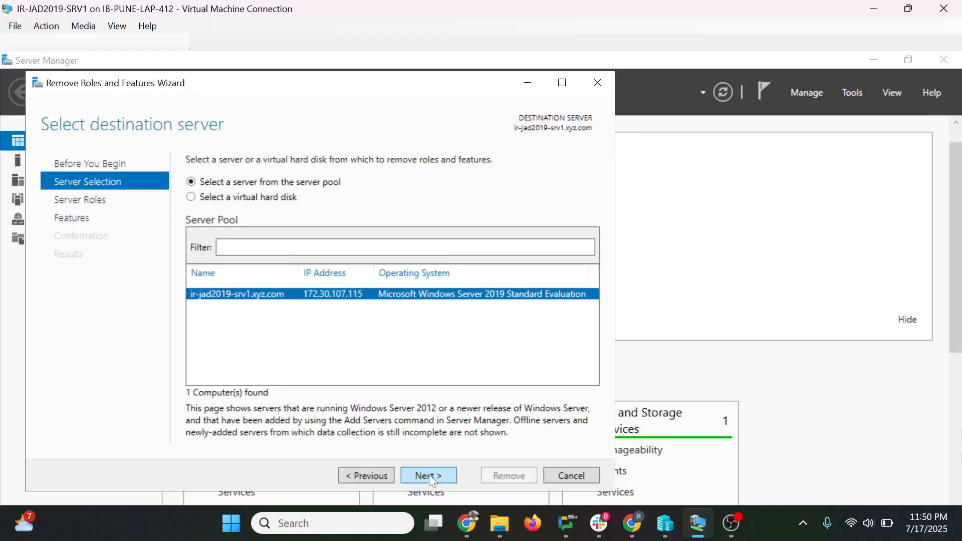
click(431, 478)
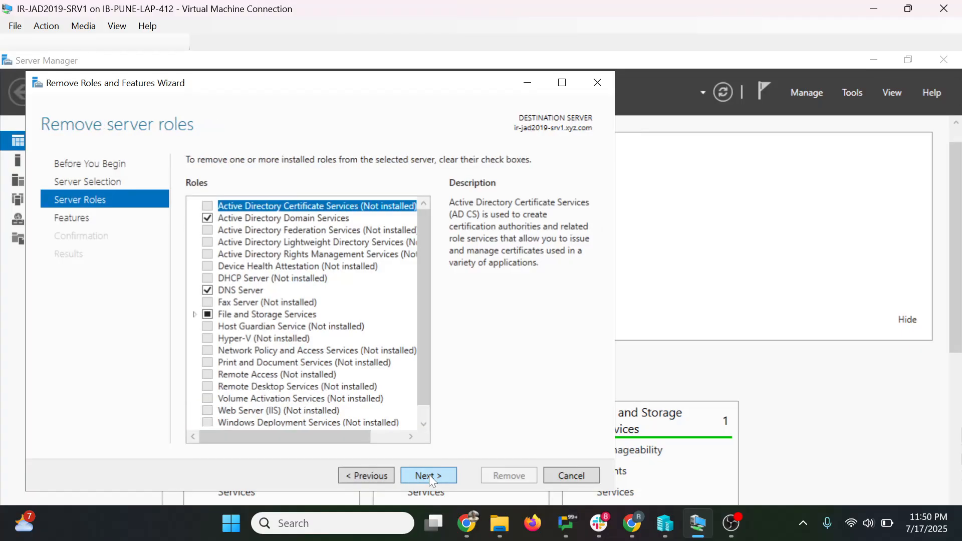
Review the Active Directory Domain Services role and the removable features, stepping back through the wizard and returning to the roles list
click(284, 220)
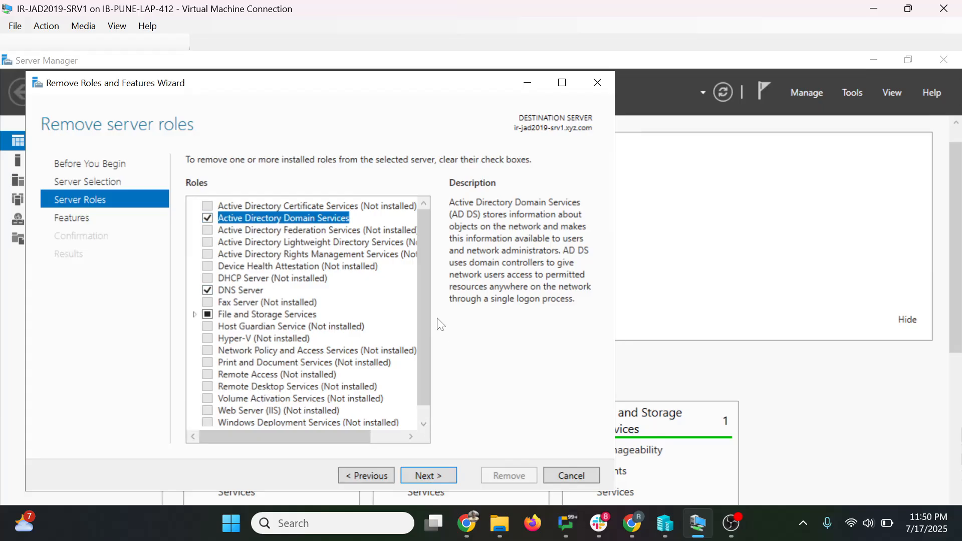
scroll(427, 316, down, 1)
scroll(430, 350, up, 1)
click(433, 477)
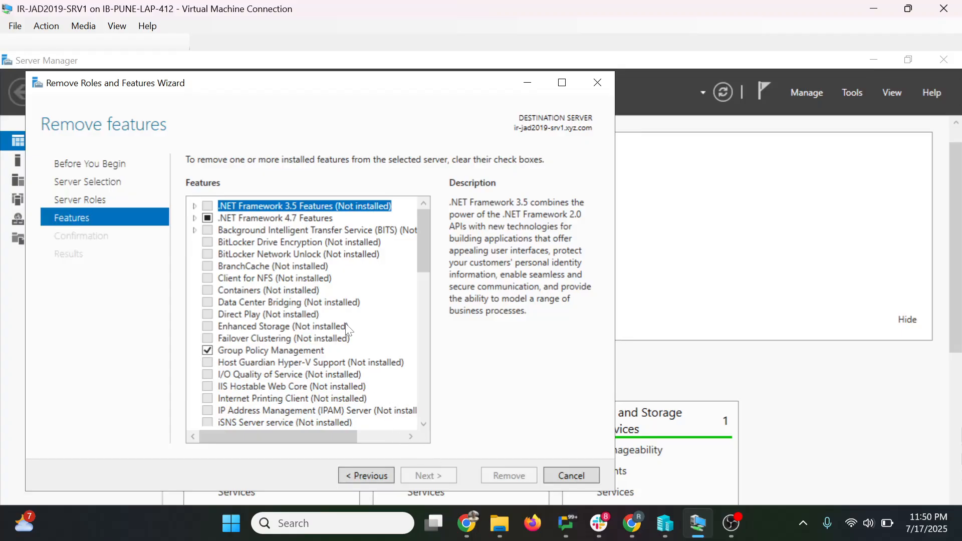
click(363, 473)
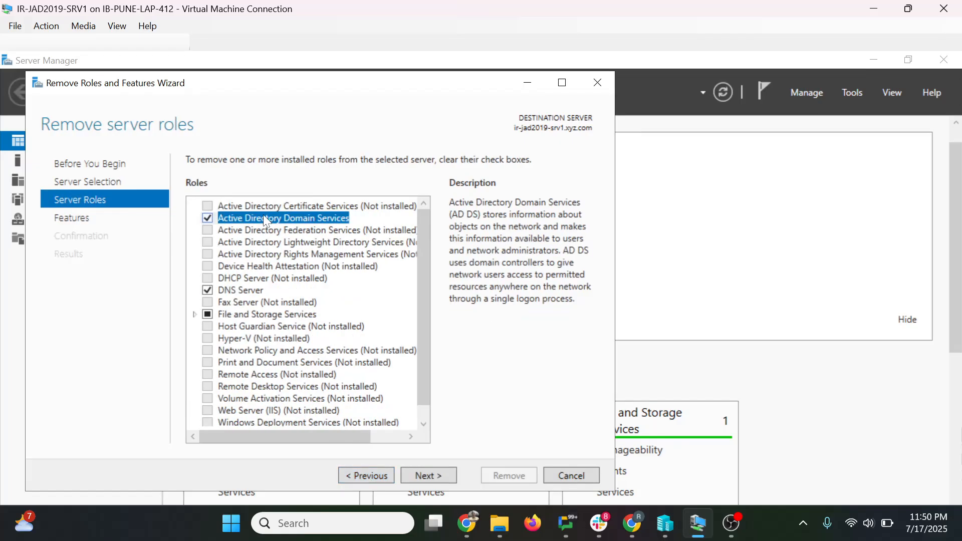
key(alt+p)
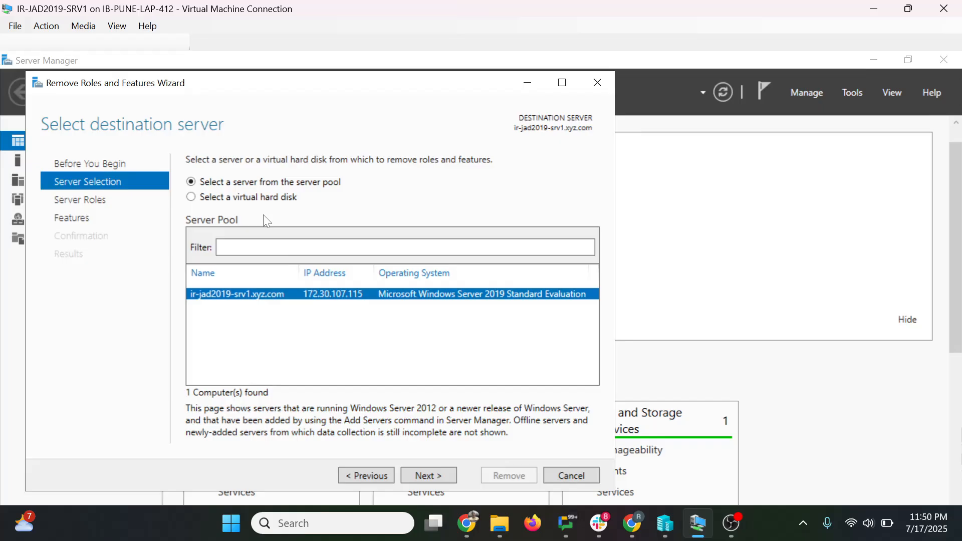
key(alt+p)
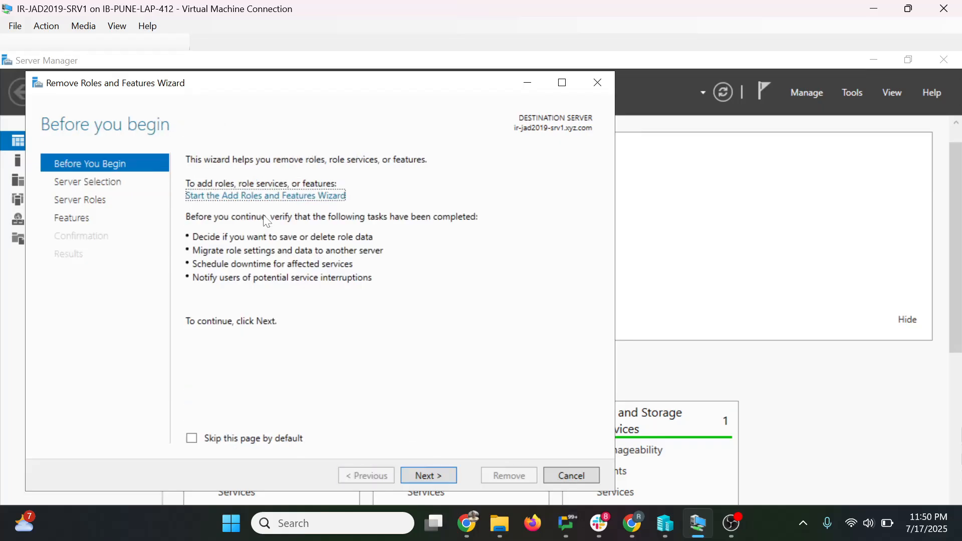
click(422, 479)
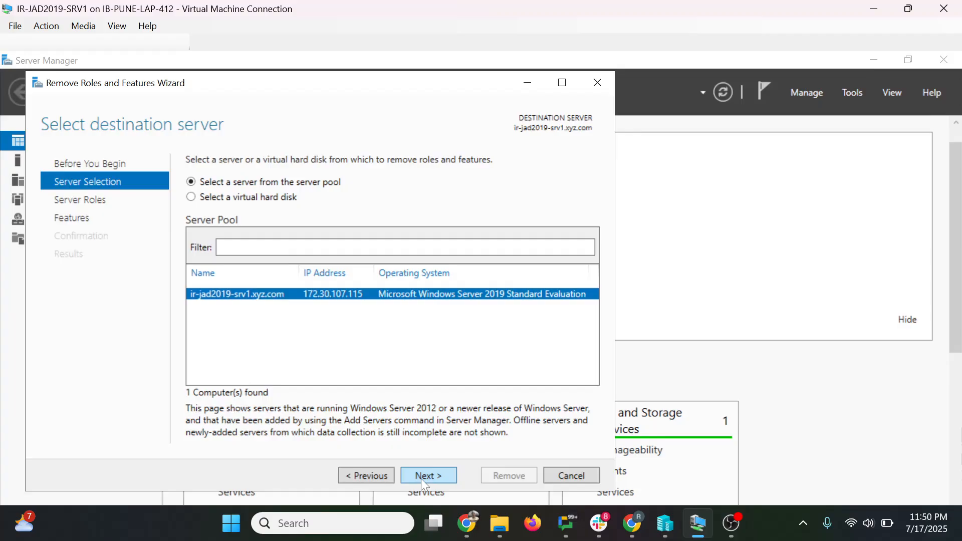
click(421, 479)
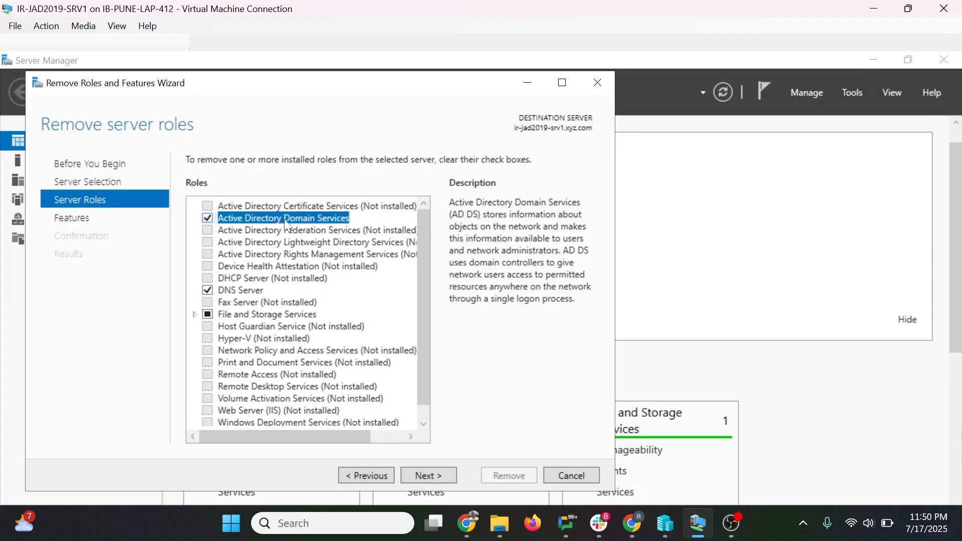
Try to remove Active Directory Domain Services with its management tools and start a forced demotion of the domain controller
click(208, 217)
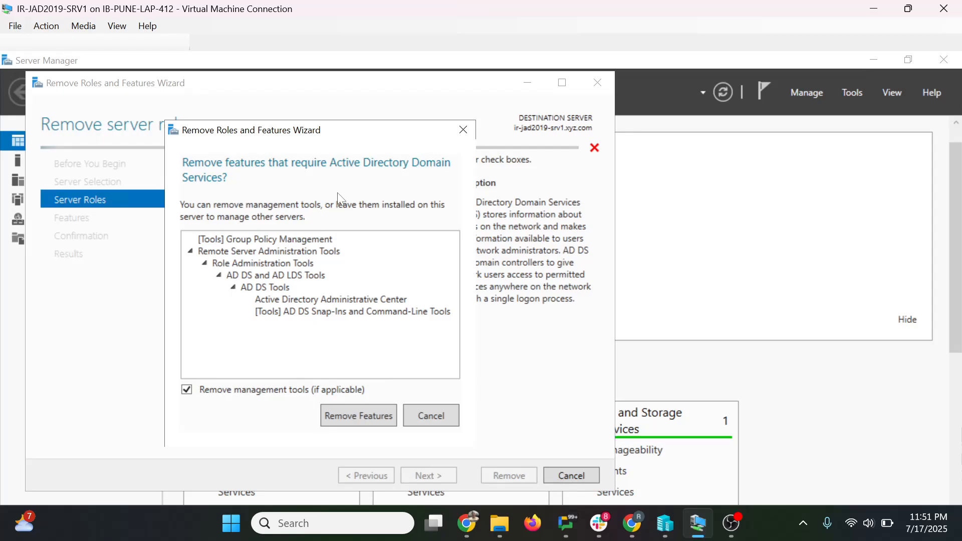
click(359, 416)
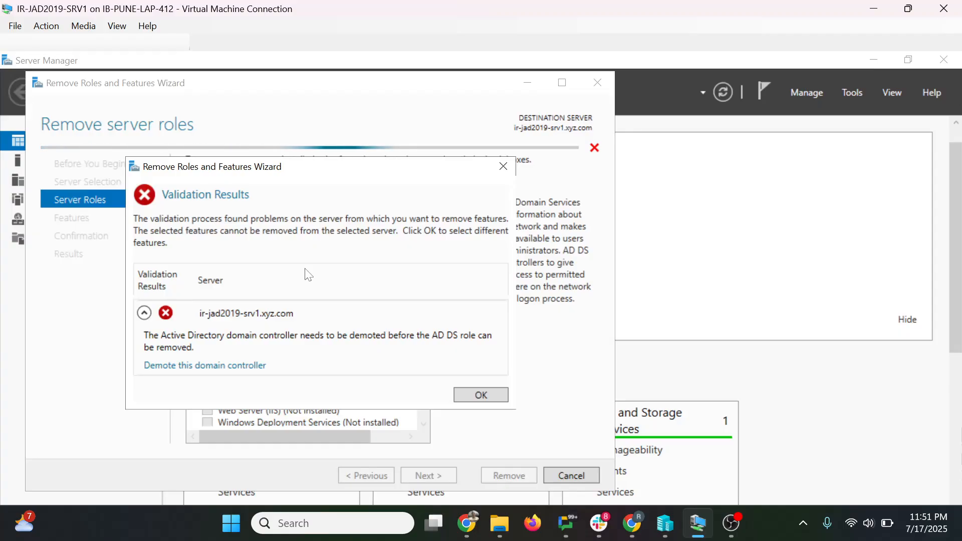
click(189, 368)
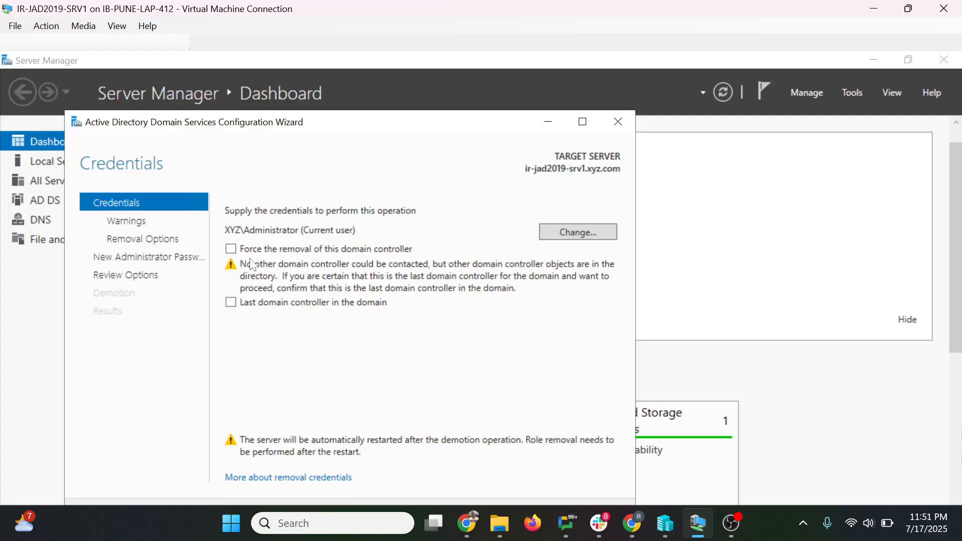
click(232, 250)
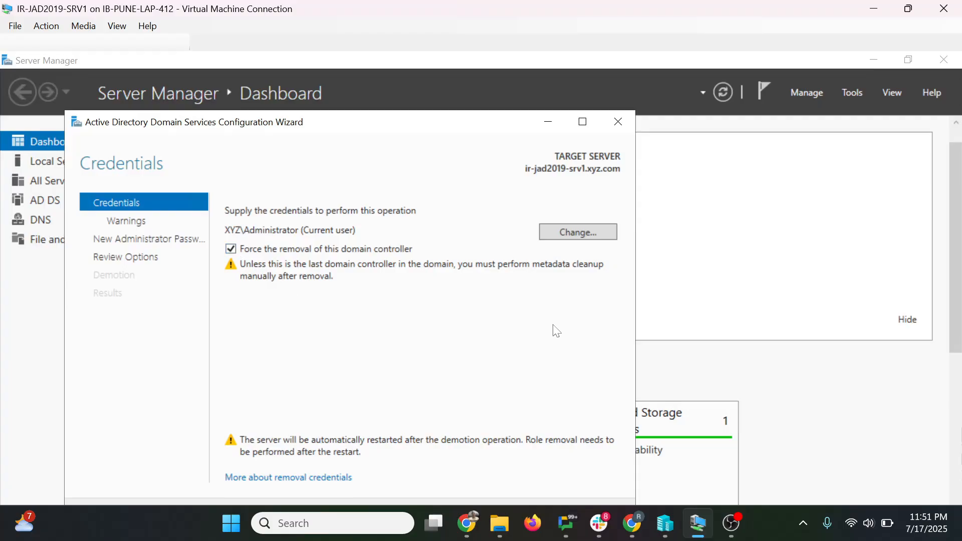
mouse_move(961, 303)
mouse_down()
mouse_move(961, 340)
mouse_move(961, 289)
mouse_up()
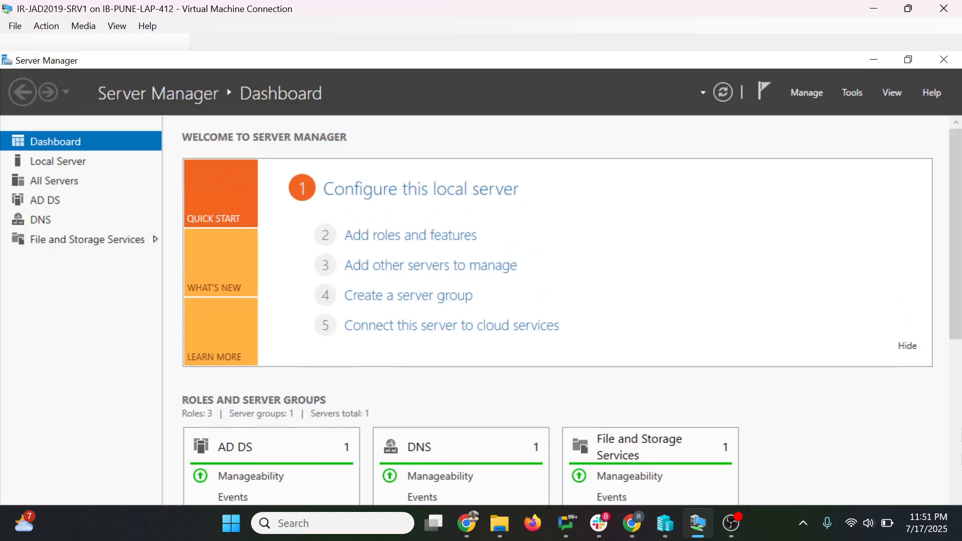
key(alt+Tab)
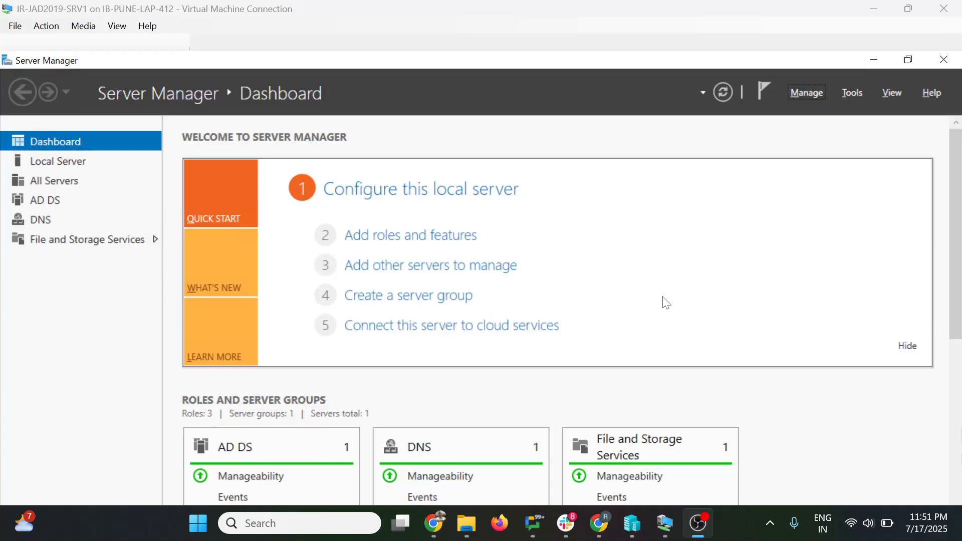
click(959, 454)
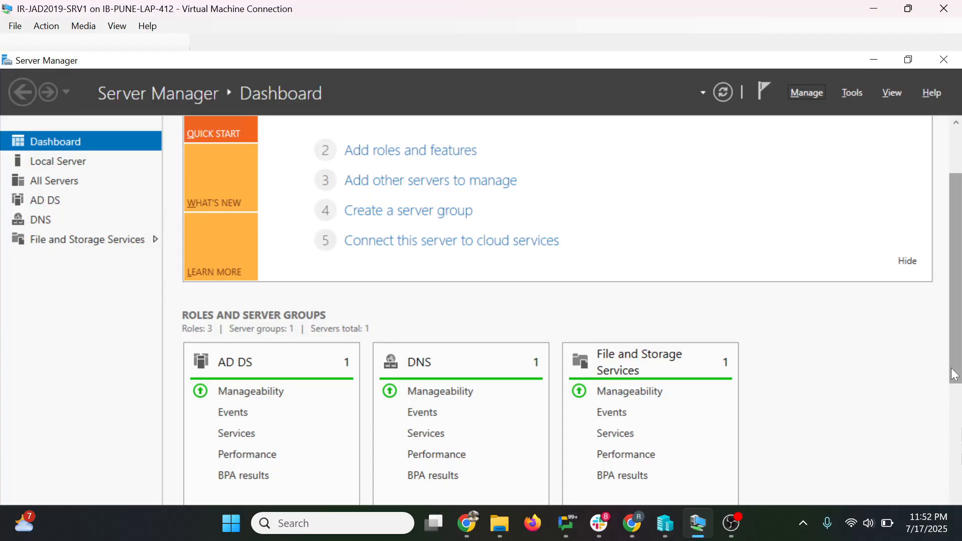
scroll(955, 375, down, 5)
scroll(952, 378, up, 1)
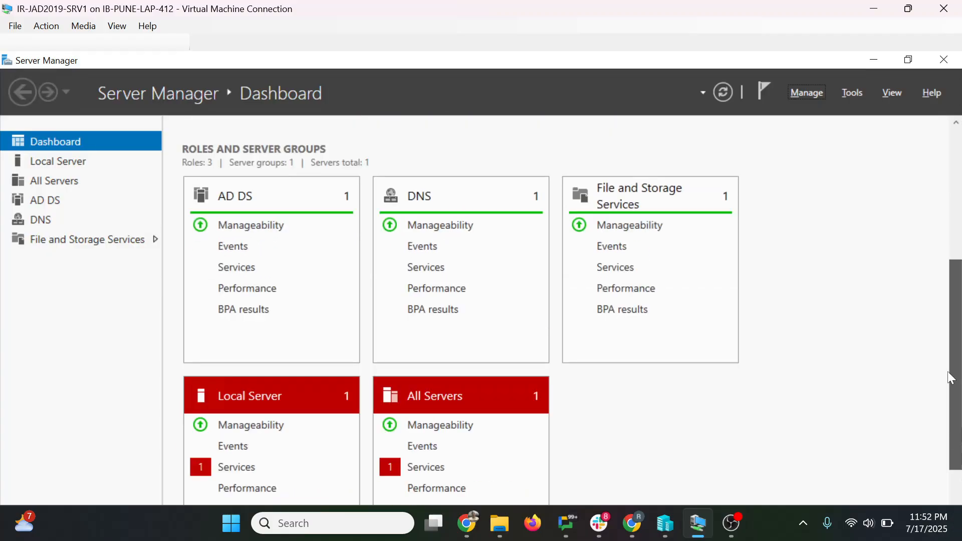
scroll(952, 379, up, 5)
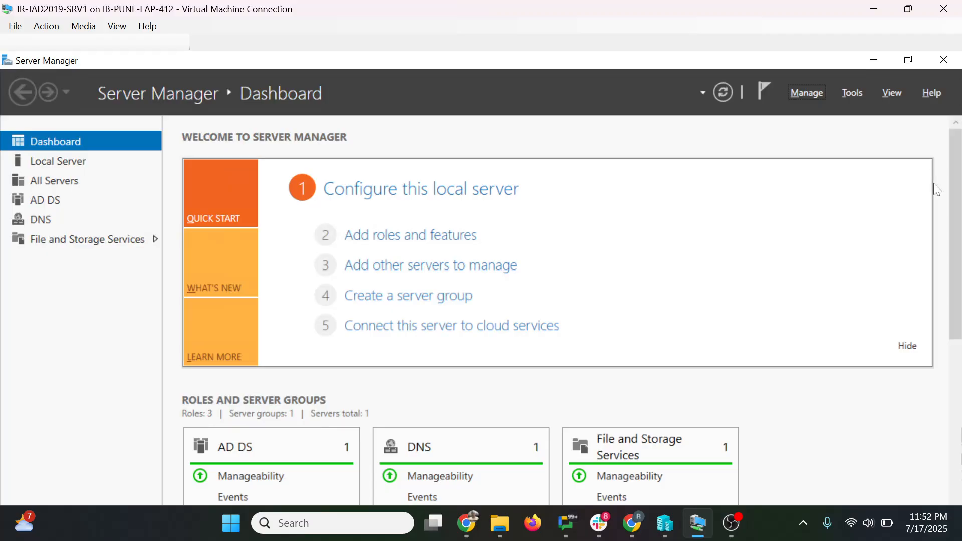
Start the Remove Roles and Features Wizard again and proceed with the default destination server to the roles list
click(806, 94)
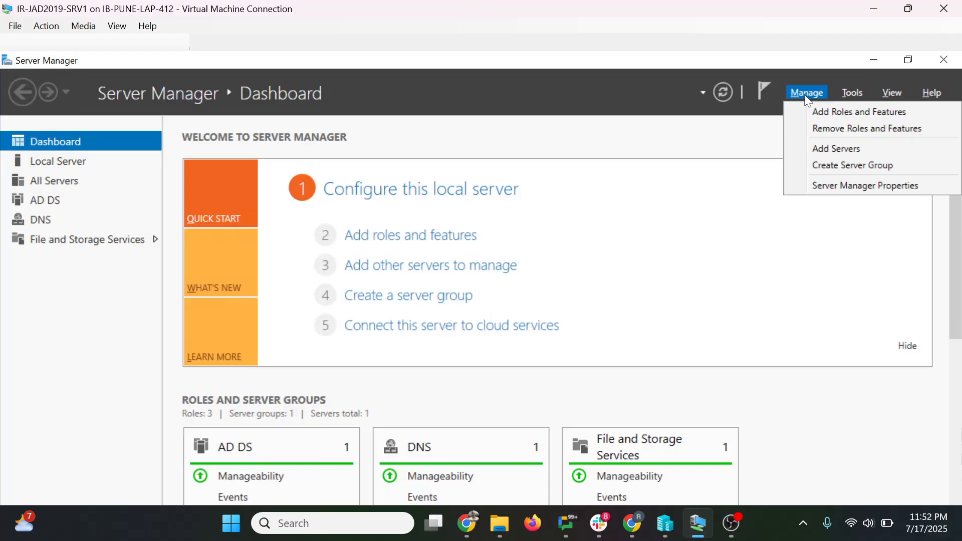
click(833, 129)
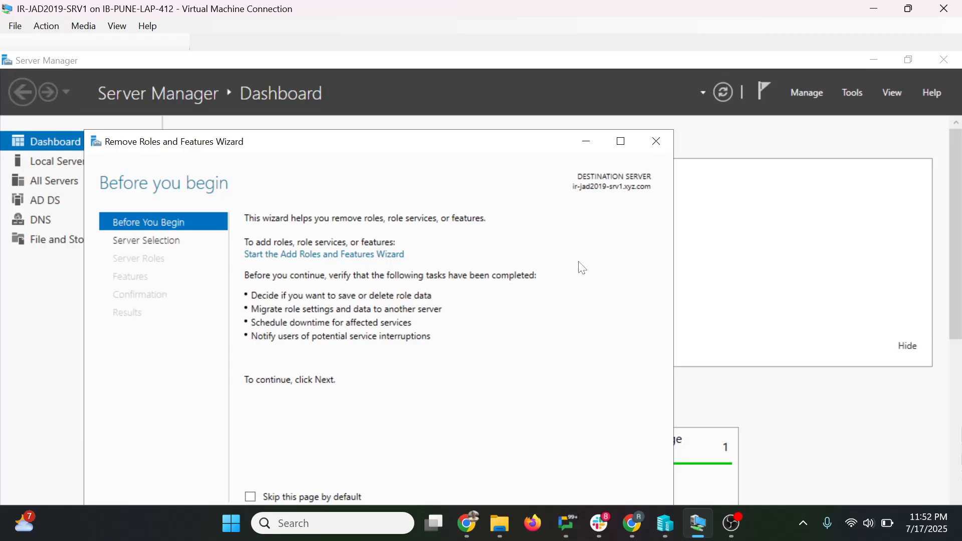
drag(494, 148, 505, 79)
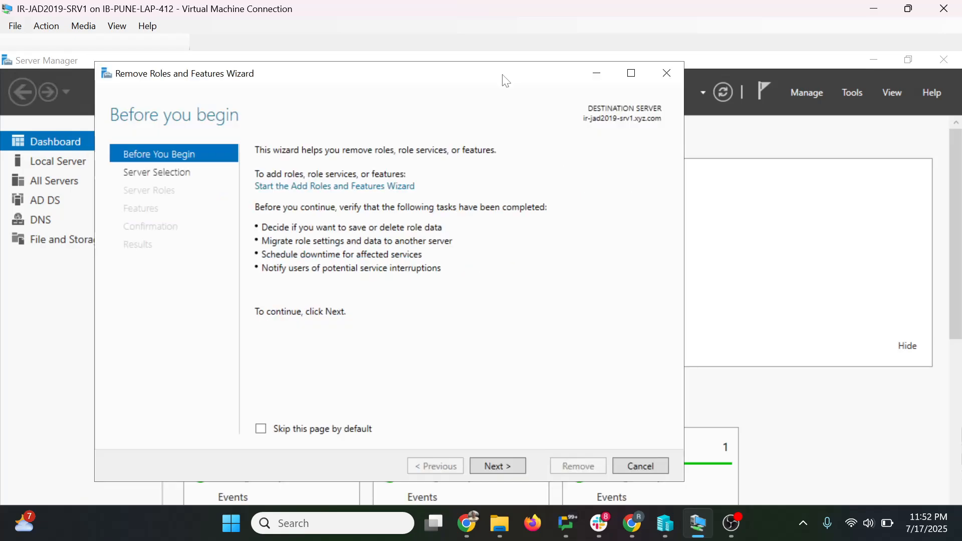
click(503, 475)
click(506, 470)
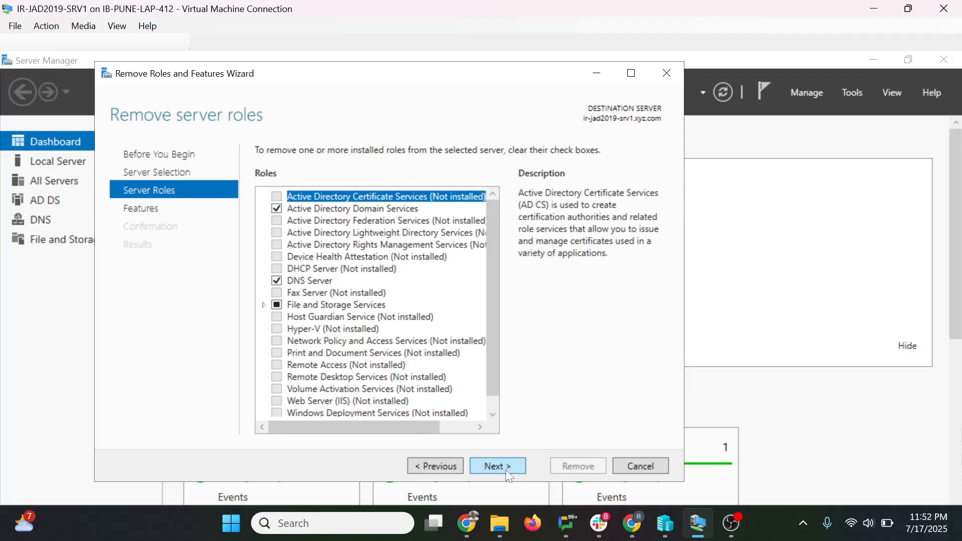
Deselect Active Directory Domain Services along with its management tools and start demoting this domain controller
click(277, 209)
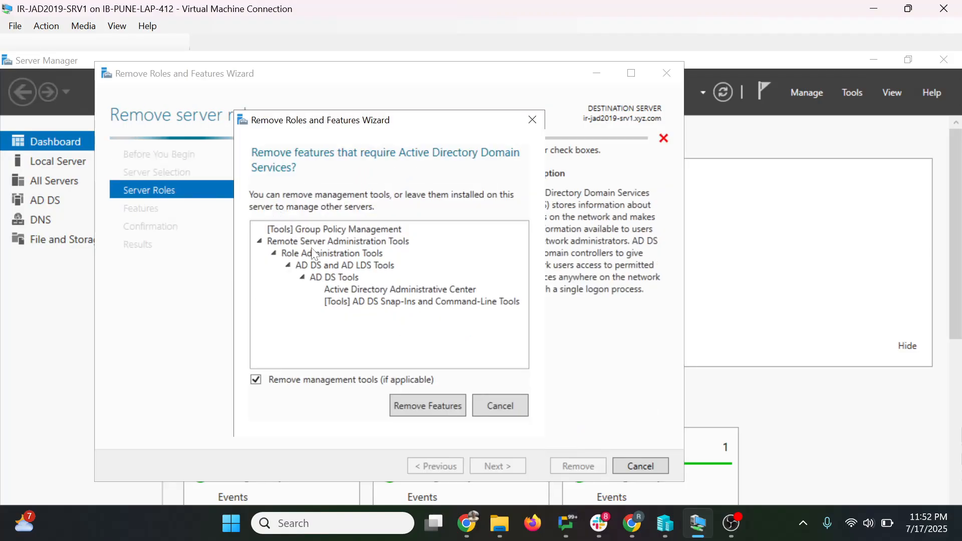
click(424, 403)
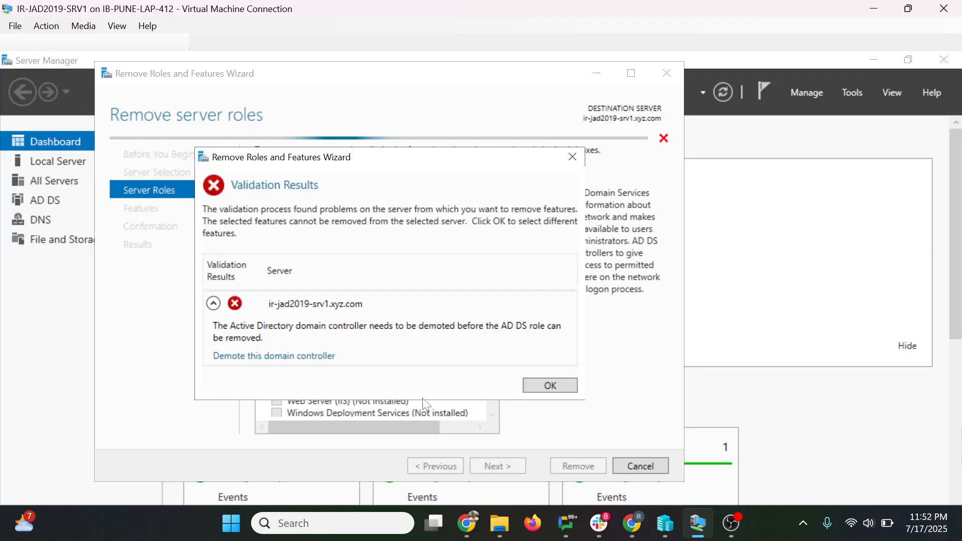
click(283, 357)
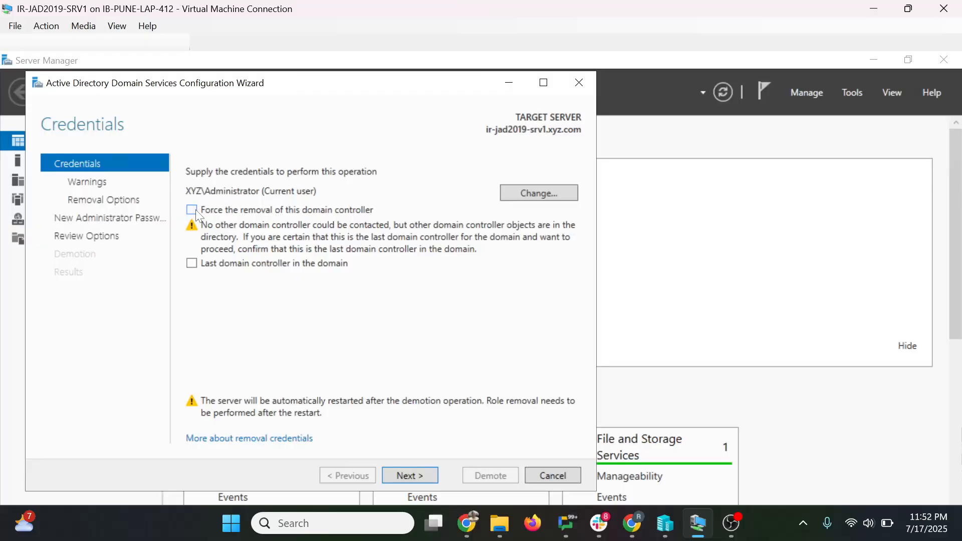
Force the removal of this domain controller and agree to proceed with removal despite the roles it hosts
click(192, 210)
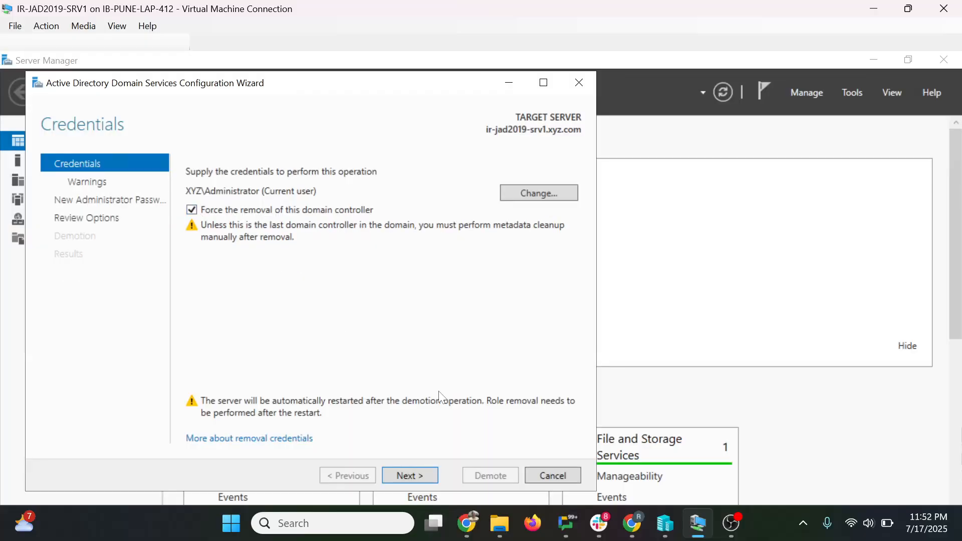
click(410, 474)
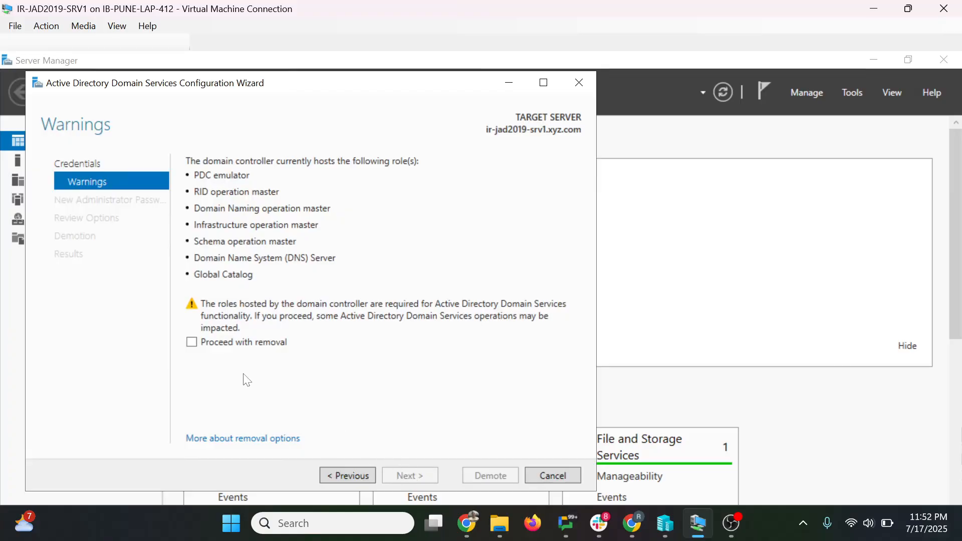
click(244, 343)
click(413, 476)
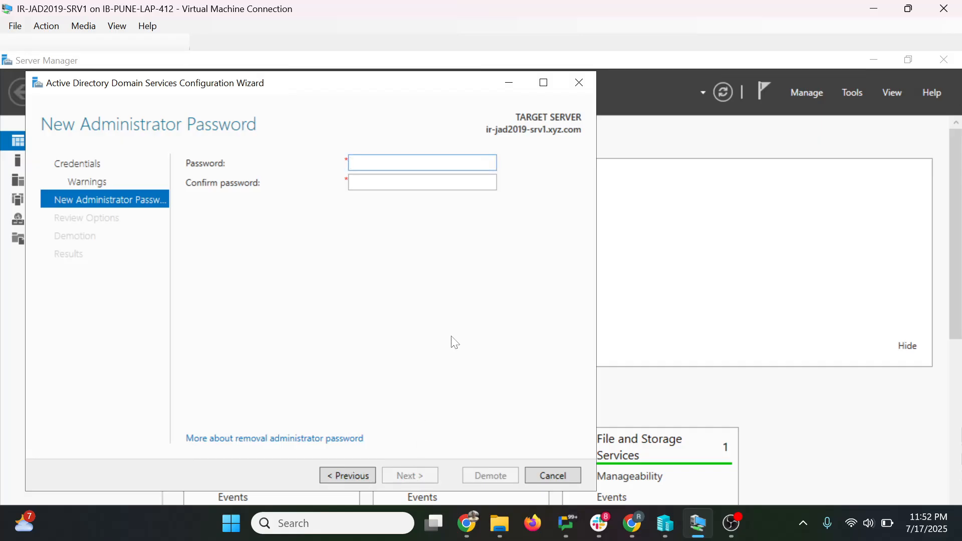
Enter and confirm the new administrator password, and continue to the review of the selected options
text(••••••••••)
key(Tab)
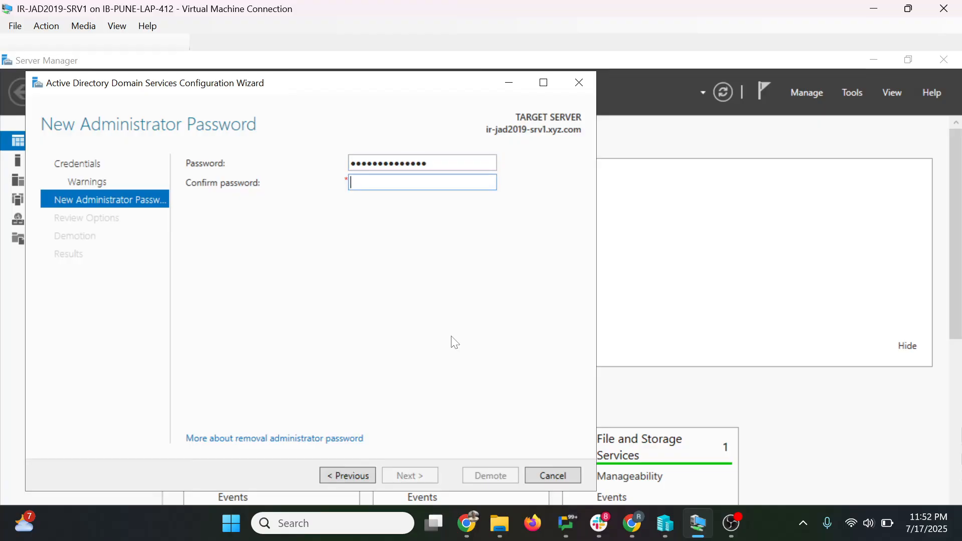
text(••••••••••••)
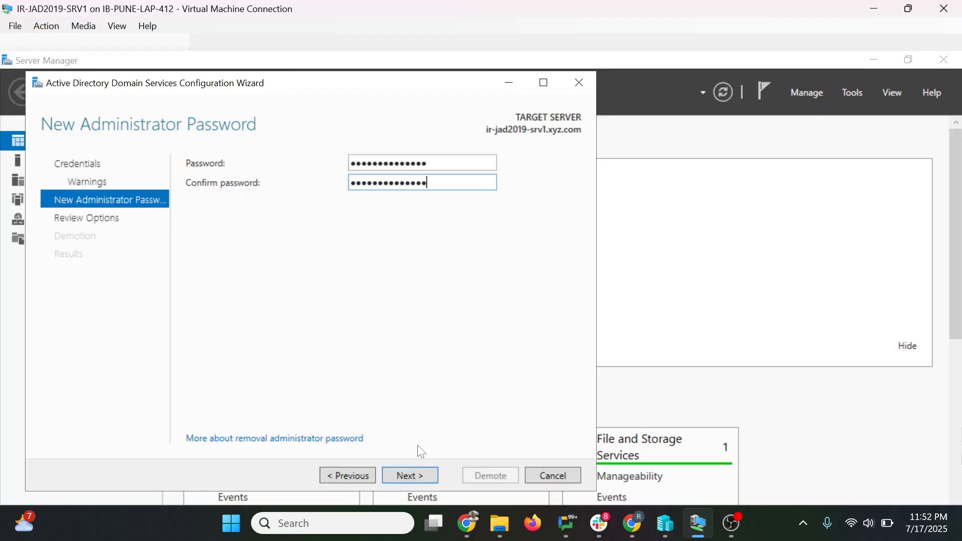
click(413, 479)
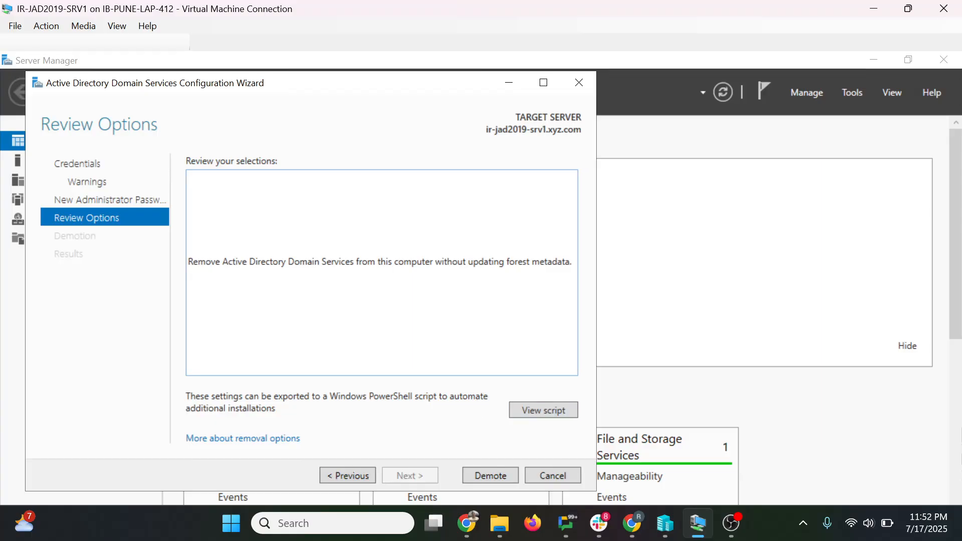
Demote the domain controller and dismiss the sign-out notice so the server restarts
click(494, 479)
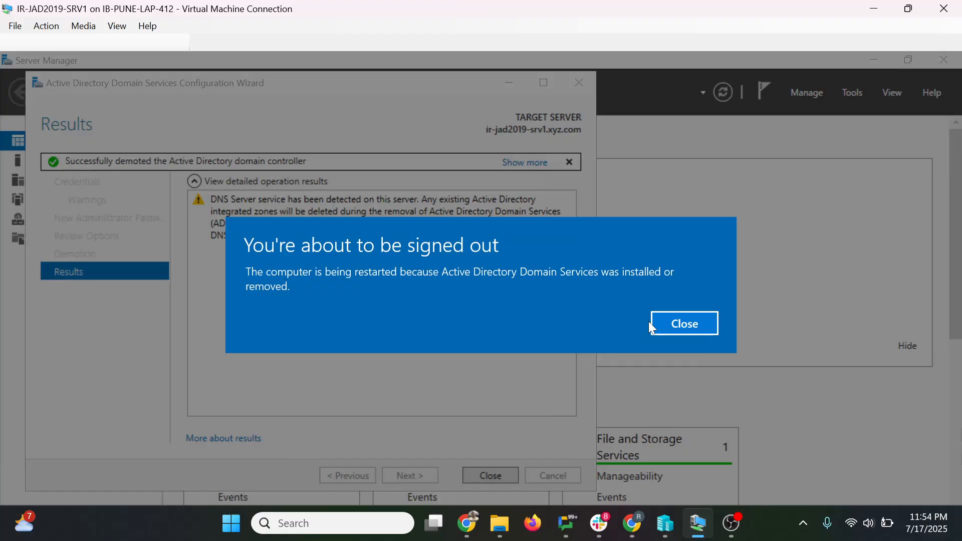
click(707, 325)
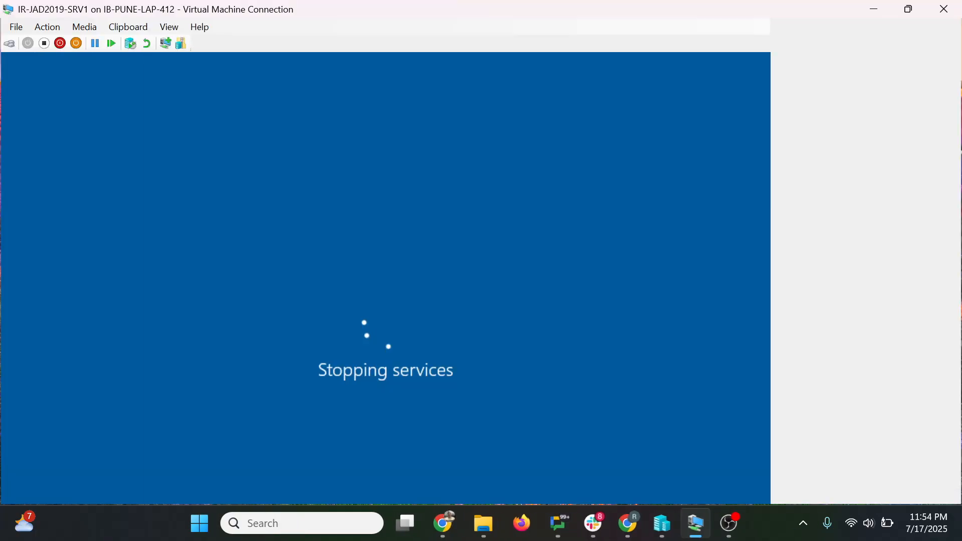